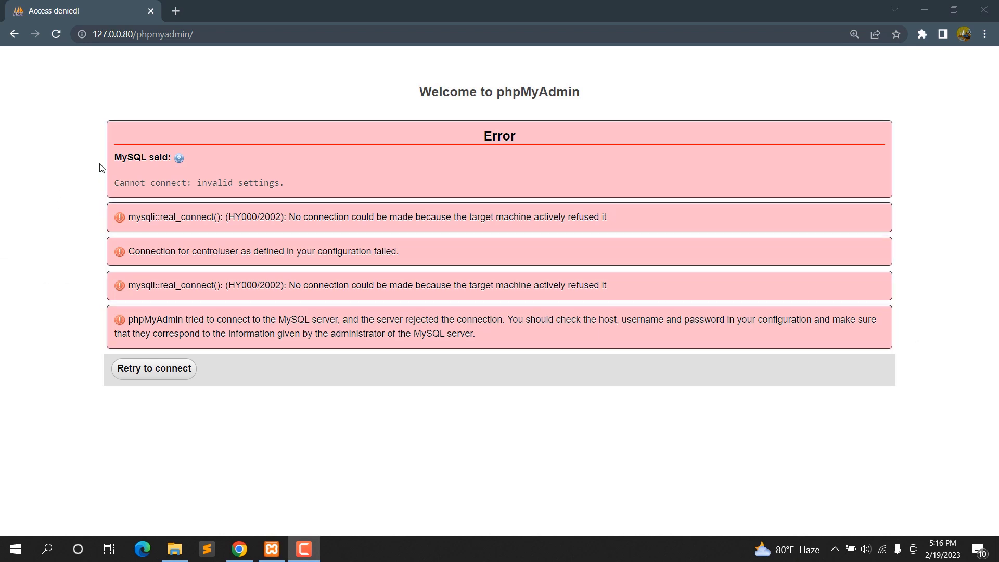
Review the MySQL error message, then bring XAMPP Control Panel forward
mouse_move(105, 162)
left_mouse_down()
mouse_move(134, 159)
mouse_move(217, 186)
mouse_move(292, 184)
left_mouse_up()
left_click(299, 165)
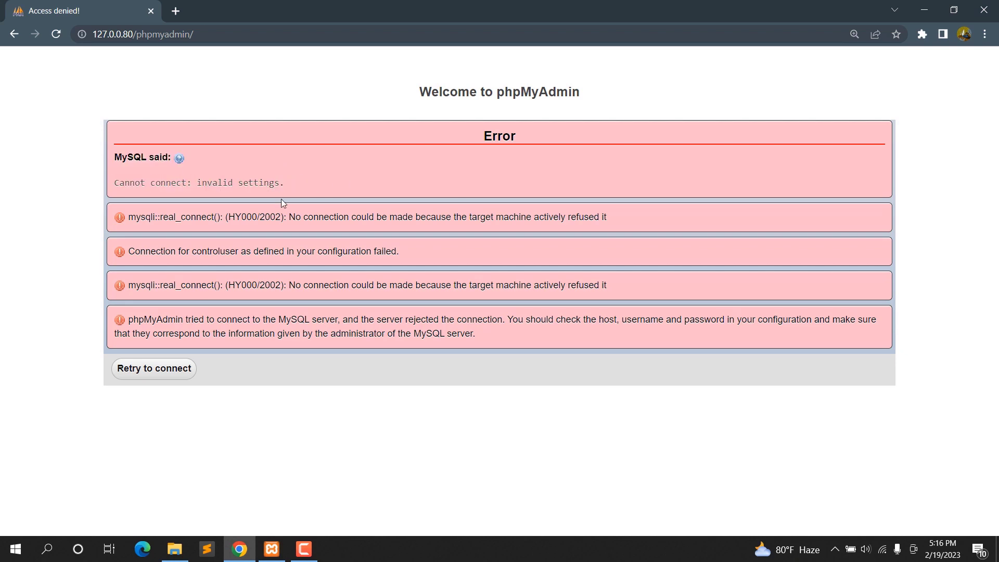
left_click(273, 549)
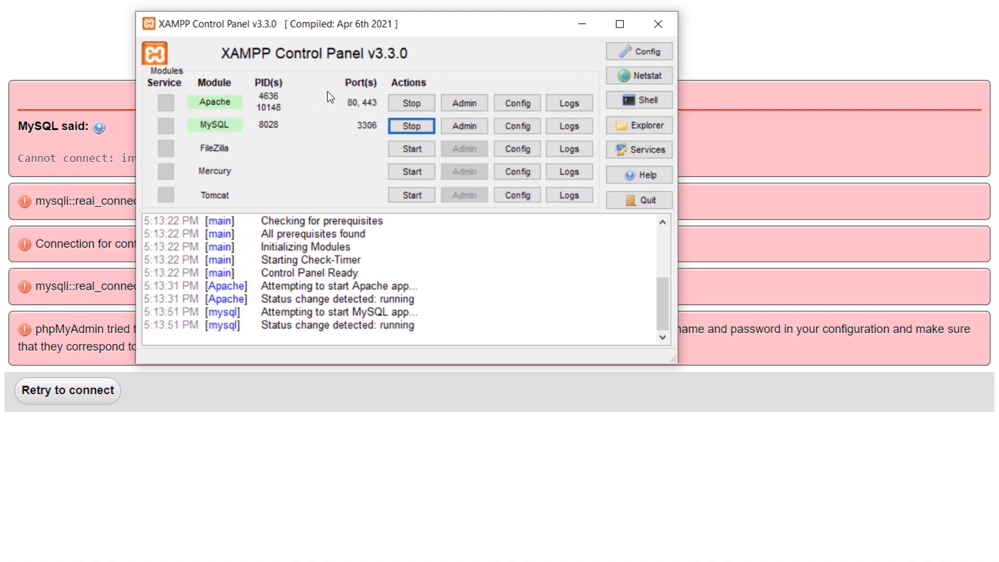
Stop the Apache and MySQL servers and open MySQL's my.ini file
left_click(410, 103)
left_click(413, 125)
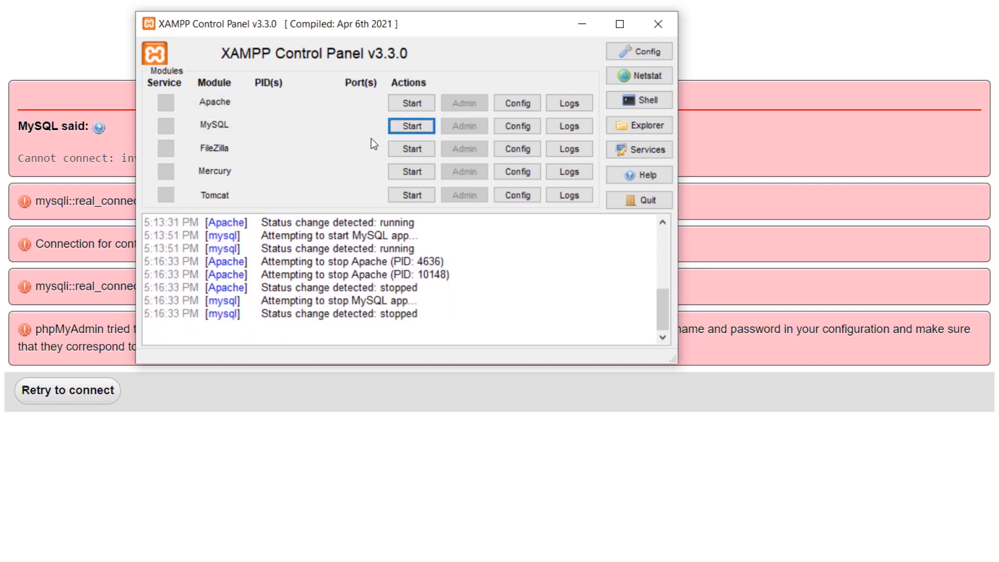
left_click(513, 128)
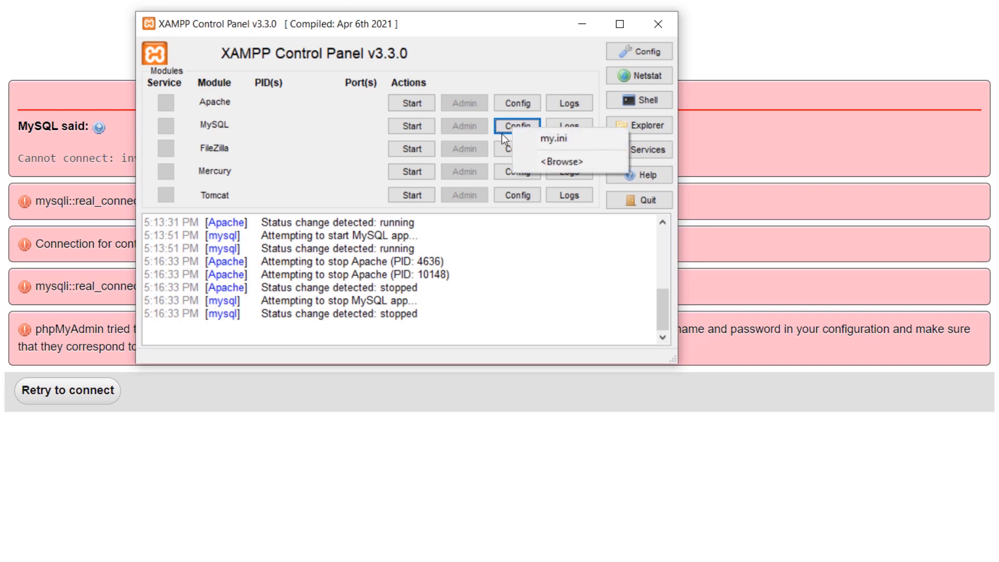
left_click(571, 139)
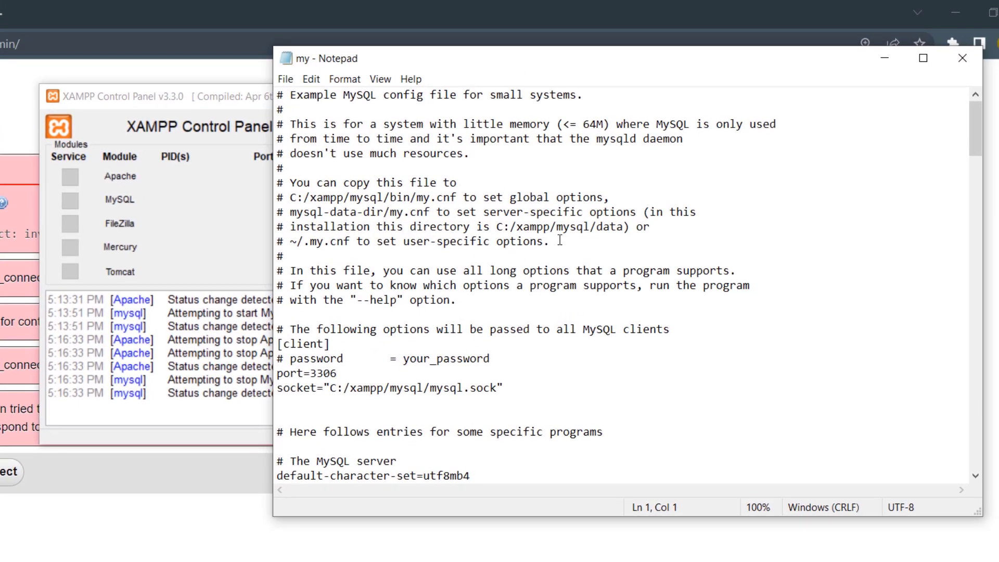
Search my.ini for the port settings and move the Find window aside
left_click(562, 243)
key("ctrl+f")
type("port")
left_click(572, 232)
left_click(573, 232)
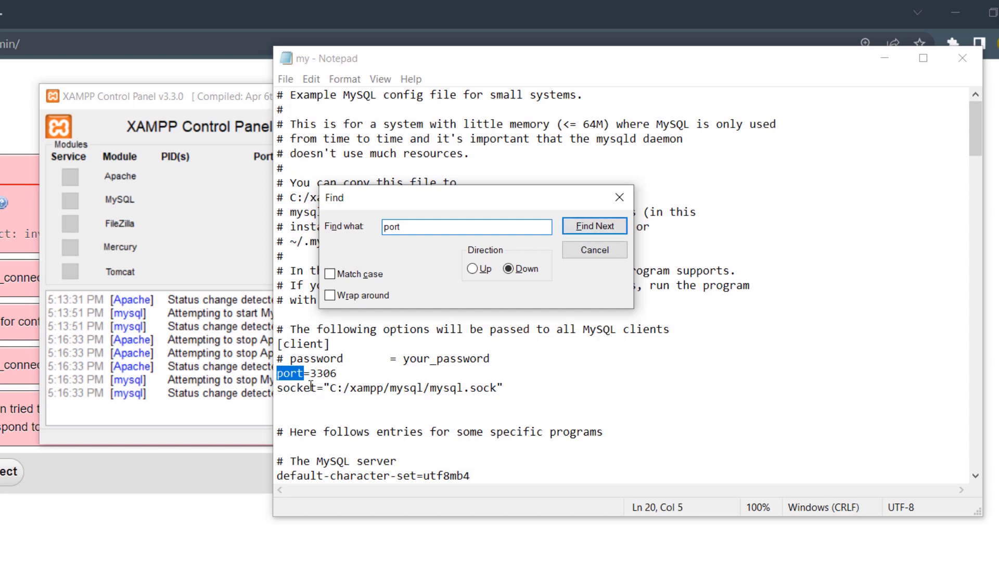
left_click_drag(337, 373, 281, 373)
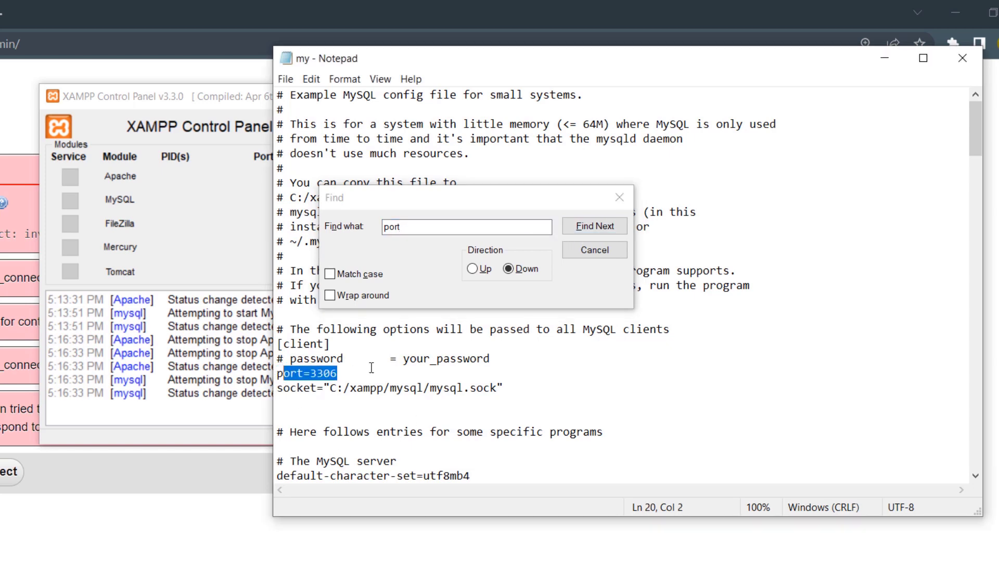
left_click(373, 367)
left_click(529, 199)
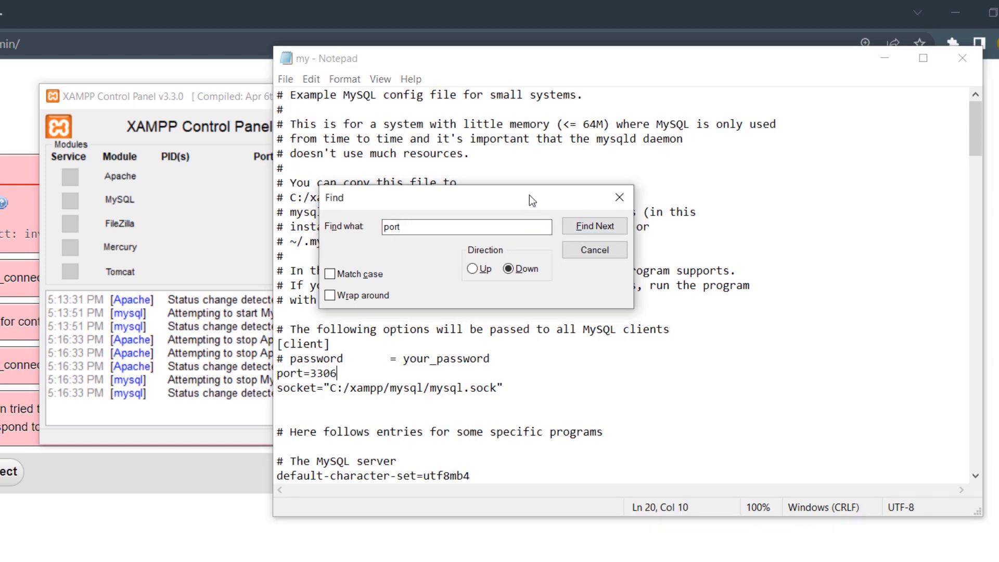
left_click_drag(529, 195, 618, 159)
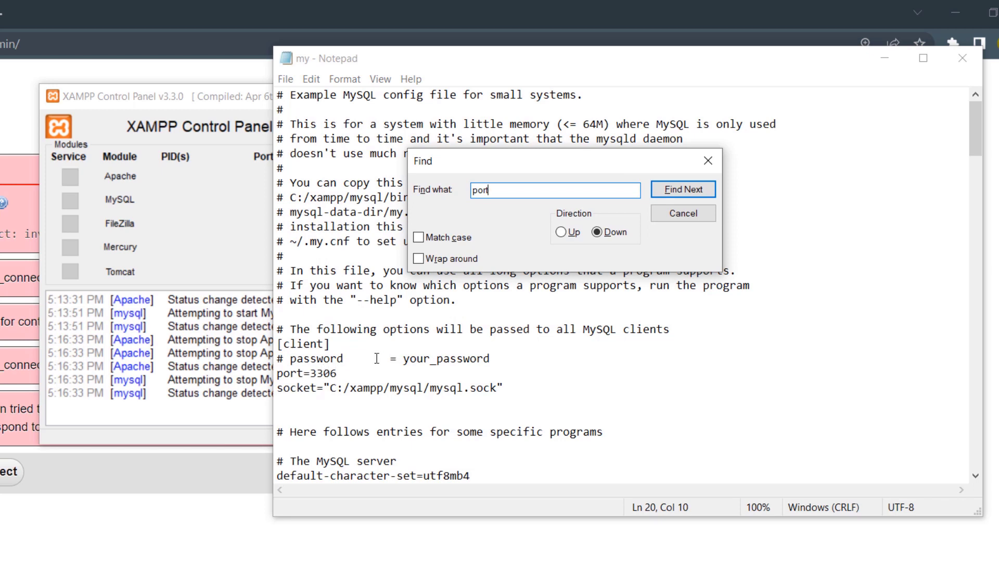
scroll(376, 358, "down", 1)
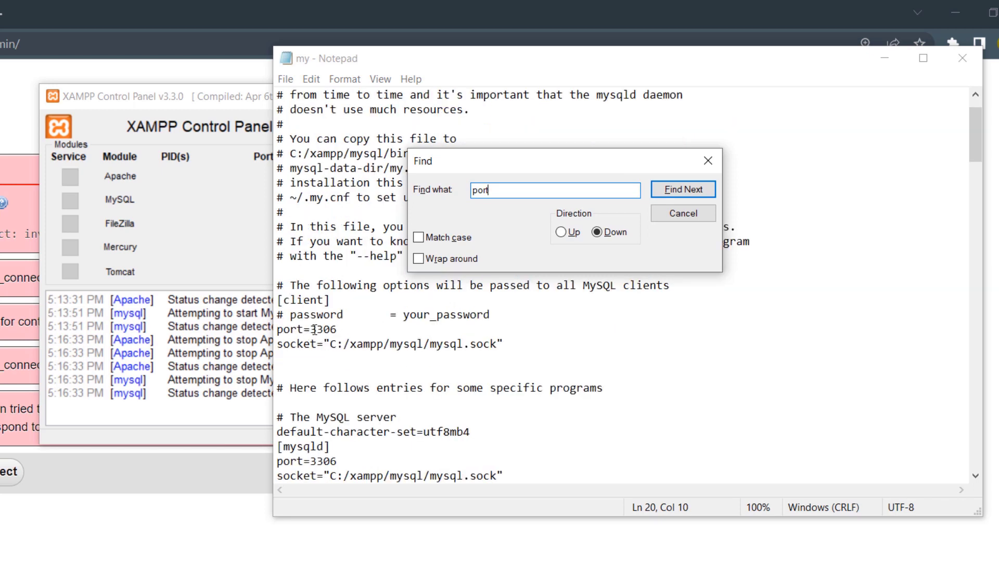
Change the client port from 3306 to 4306 and save
left_click(316, 330)
left_click(706, 161)
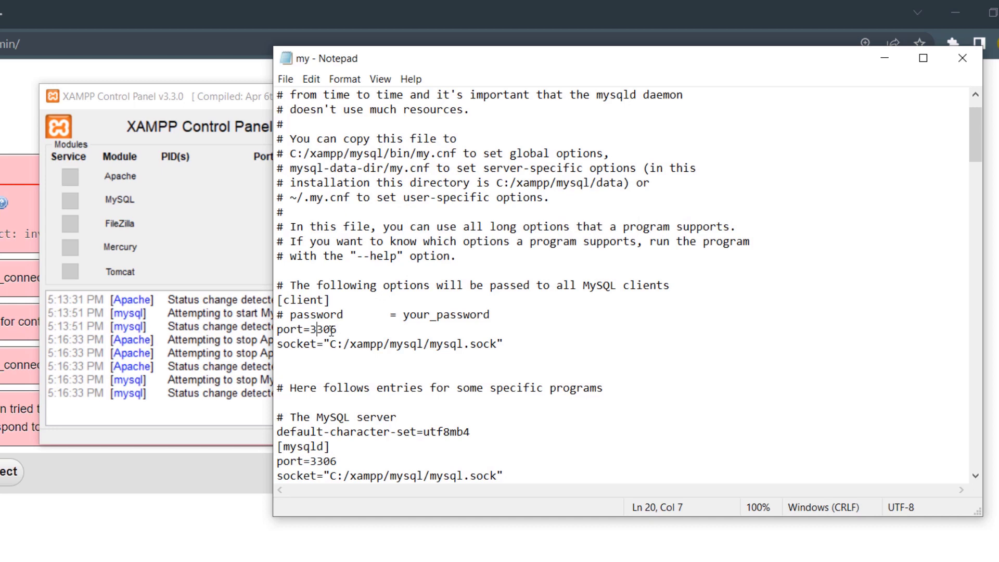
key("BackSpace")
type("4")
left_click(353, 329)
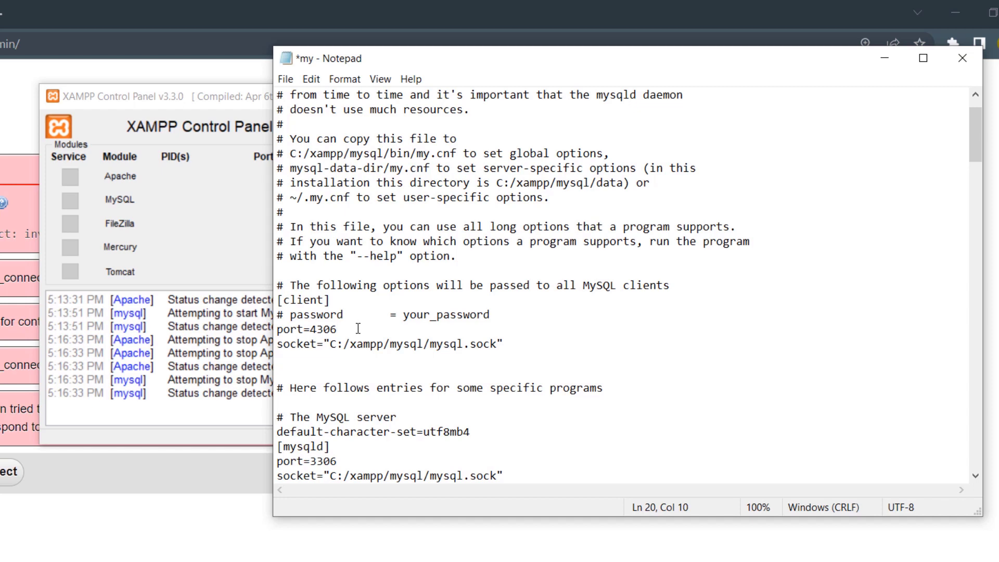
key("ctrl+s")
scroll(379, 358, "down", 1)
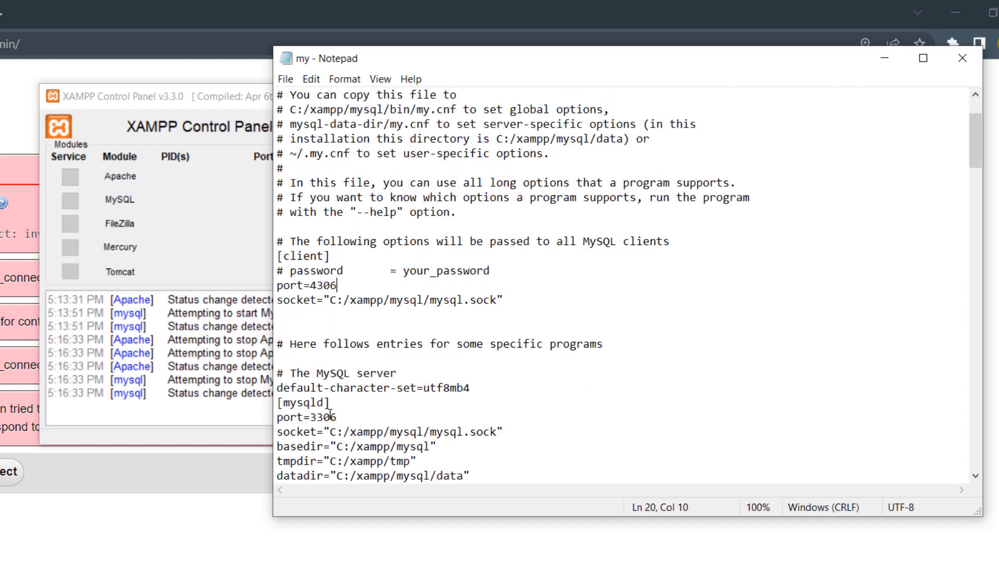
left_click_drag(337, 417, 284, 417)
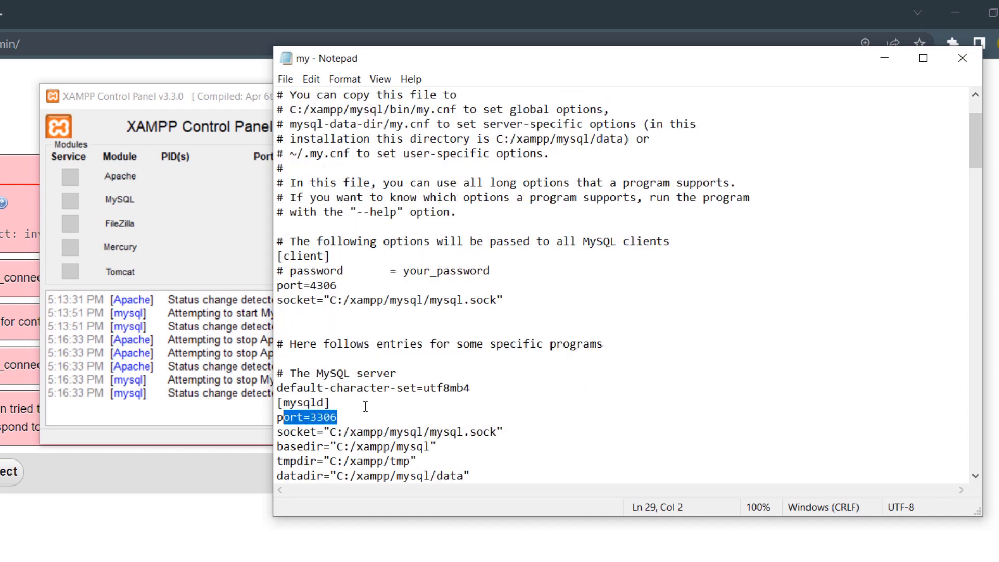
Change the mysqld port from 3306 to 4306 and save my.ini
left_click(318, 417)
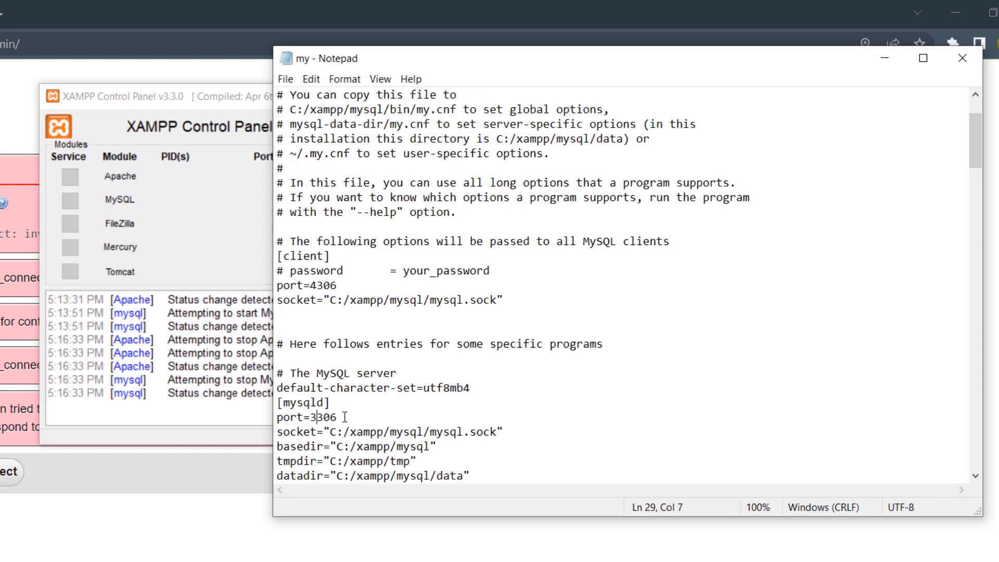
key("BackSpace")
type("4")
key("End")
key("ctrl+s")
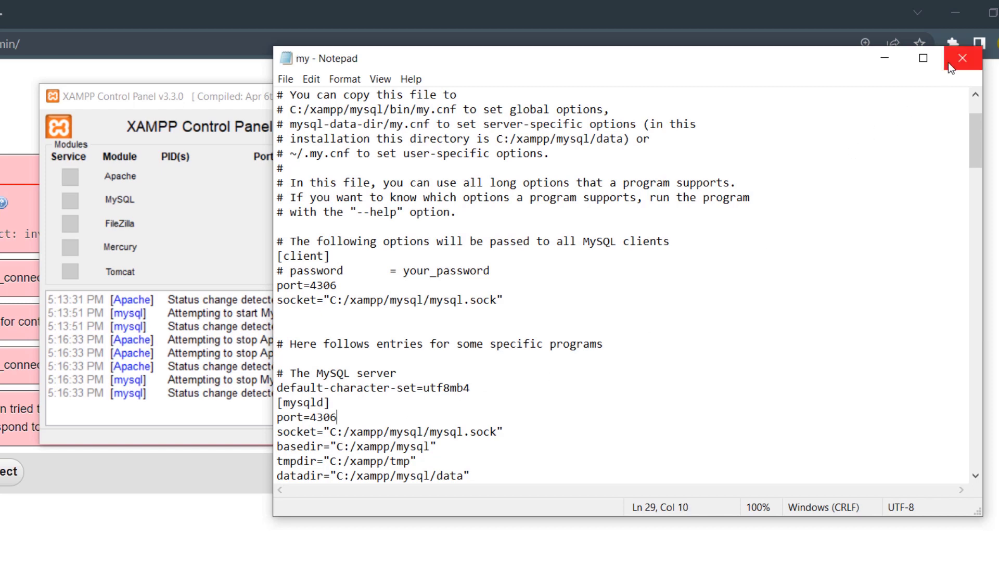
Close my.ini, start Apache and MySQL (now on port 4306), and open File Explorer
left_click(948, 61)
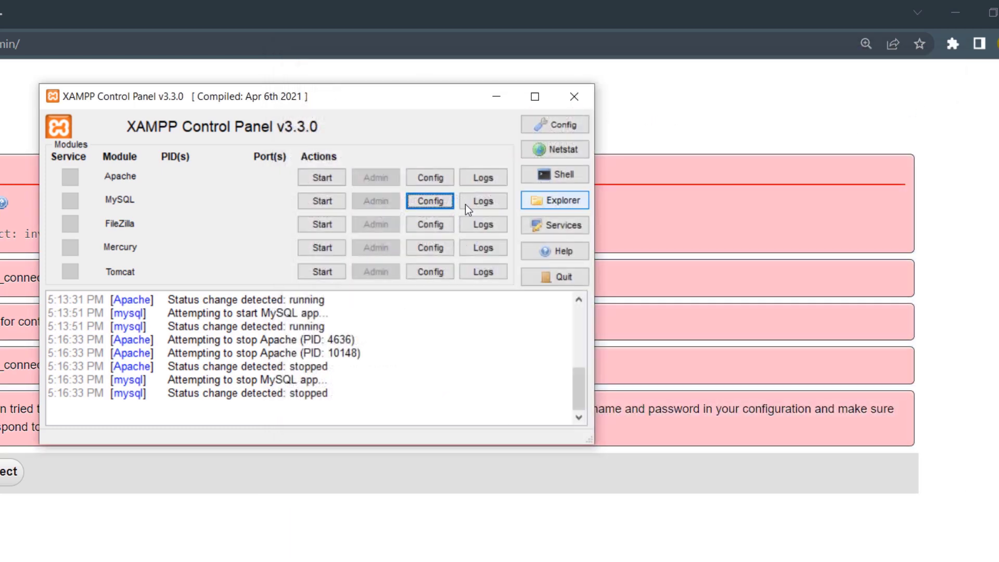
left_click(308, 178)
left_click(327, 200)
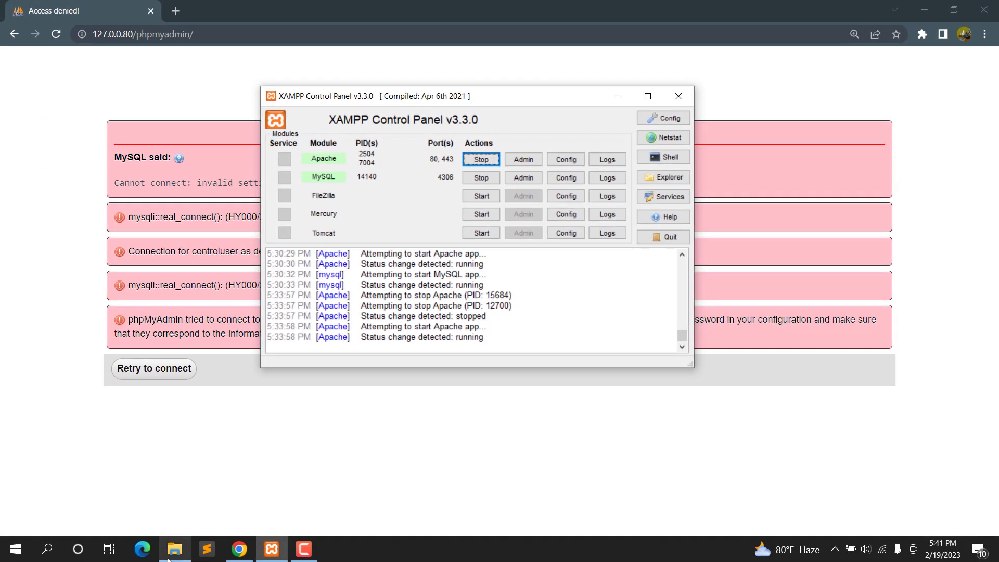
left_click(171, 555)
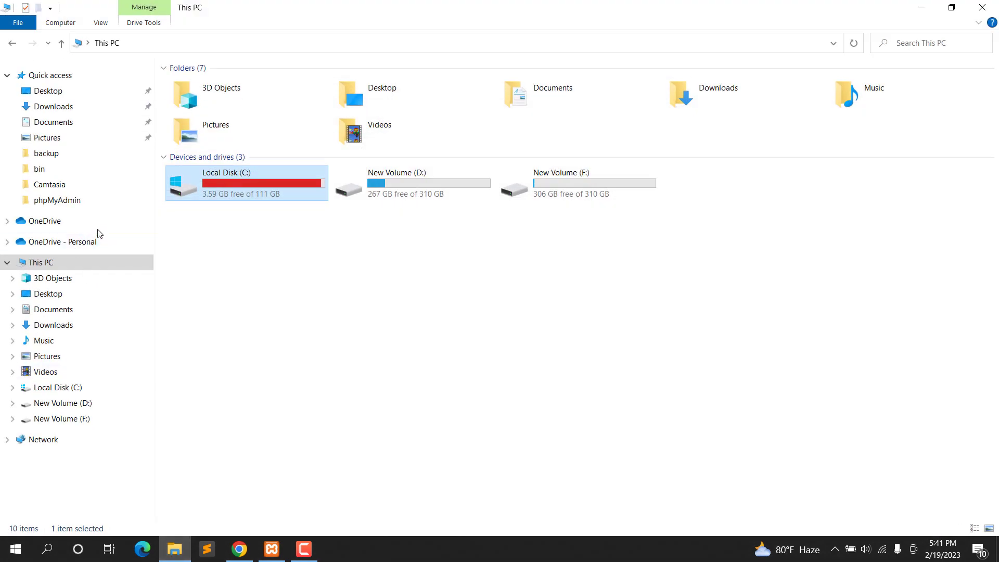
Browse to C:\xampp\phpMyAdmin and open the Open with menu for config.inc
mouse_move(265, 182)
double_click(300, 176)
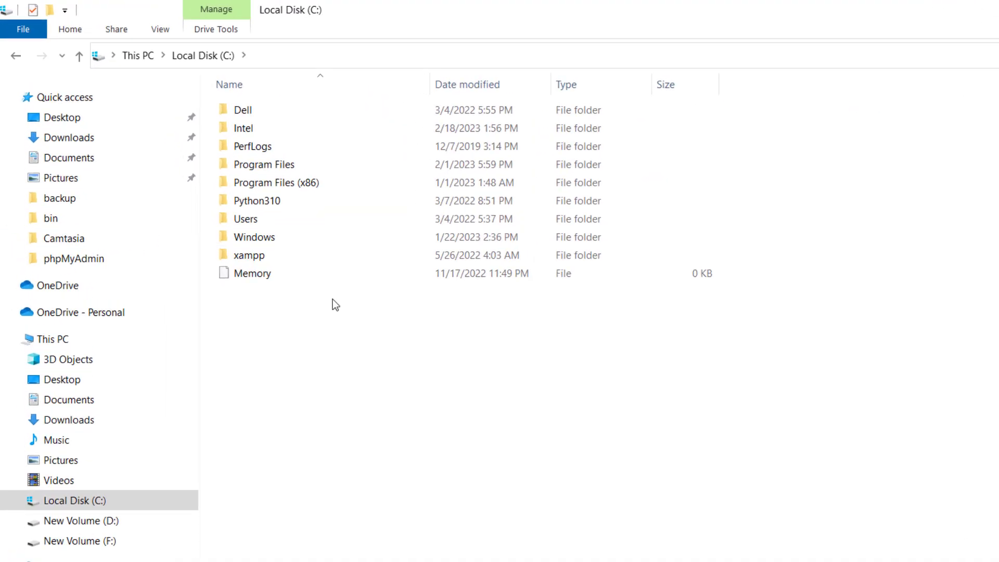
double_click(339, 260)
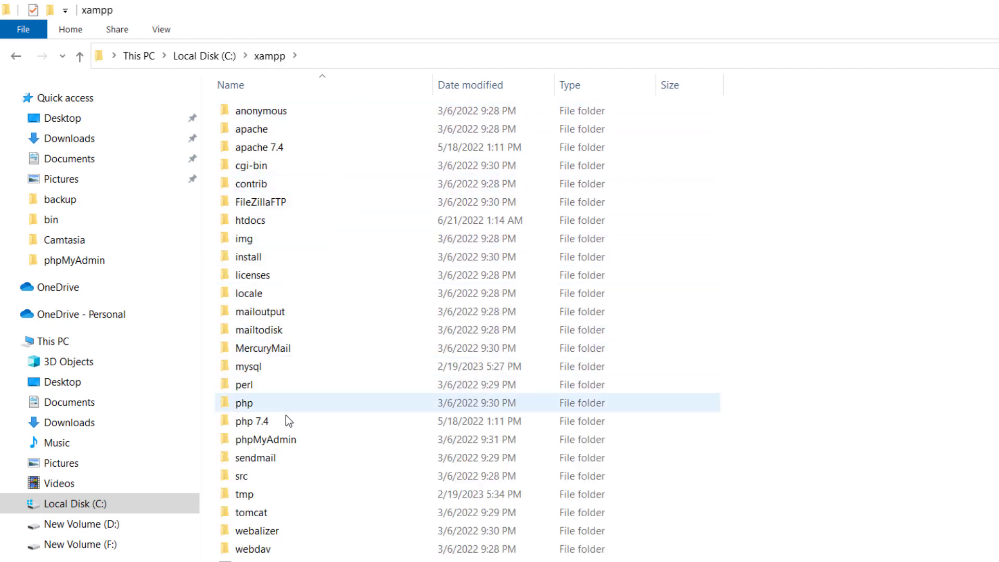
double_click(359, 442)
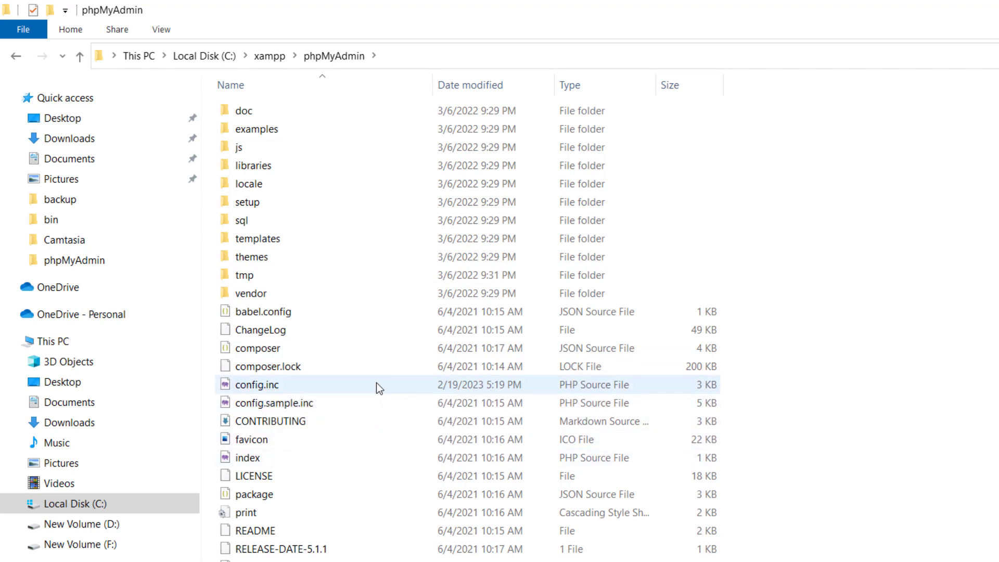
left_click(362, 391)
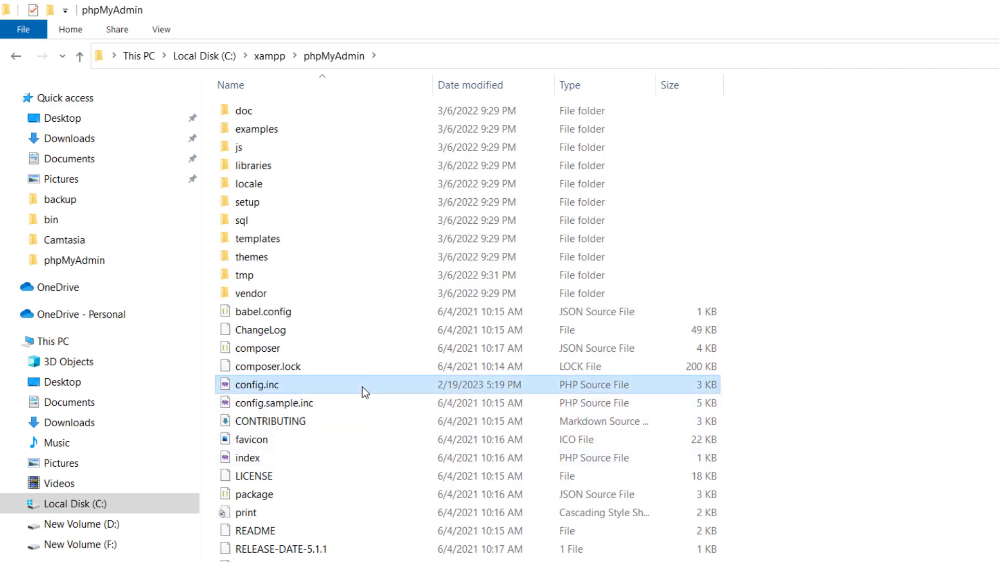
right_click(362, 387)
mouse_move(499, 432)
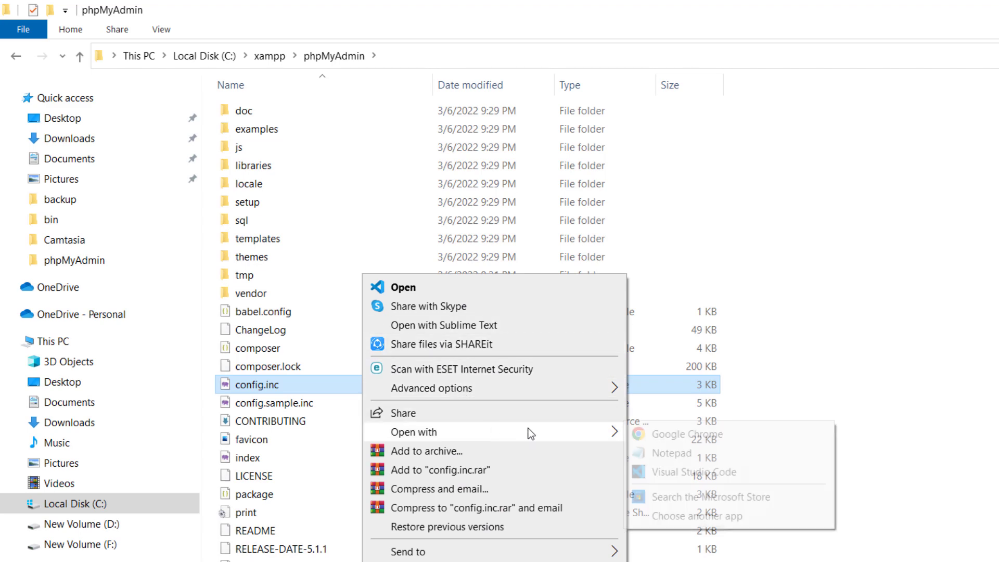
Open config.inc in Notepad, change the host to '127.0.0.1:4306', and save
left_click(668, 454)
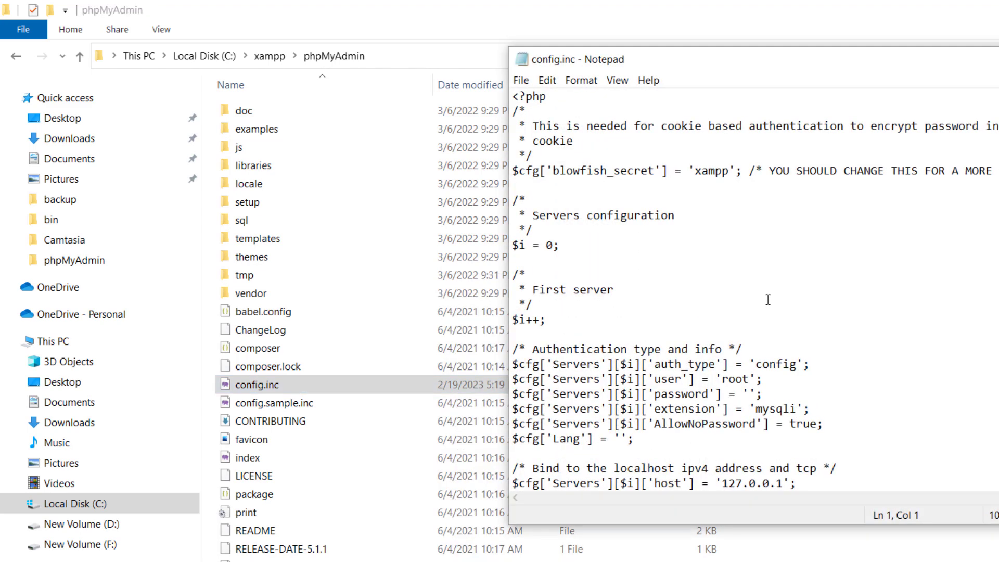
scroll(765, 232, "down", 2)
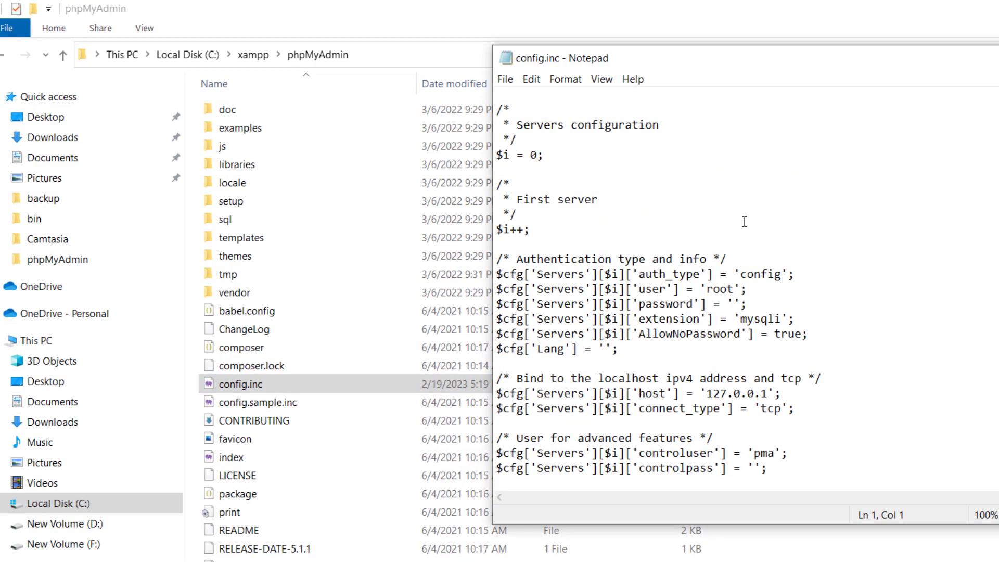
mouse_move(233, 338)
left_mouse_down()
mouse_move(362, 327)
mouse_move(513, 339)
left_mouse_up()
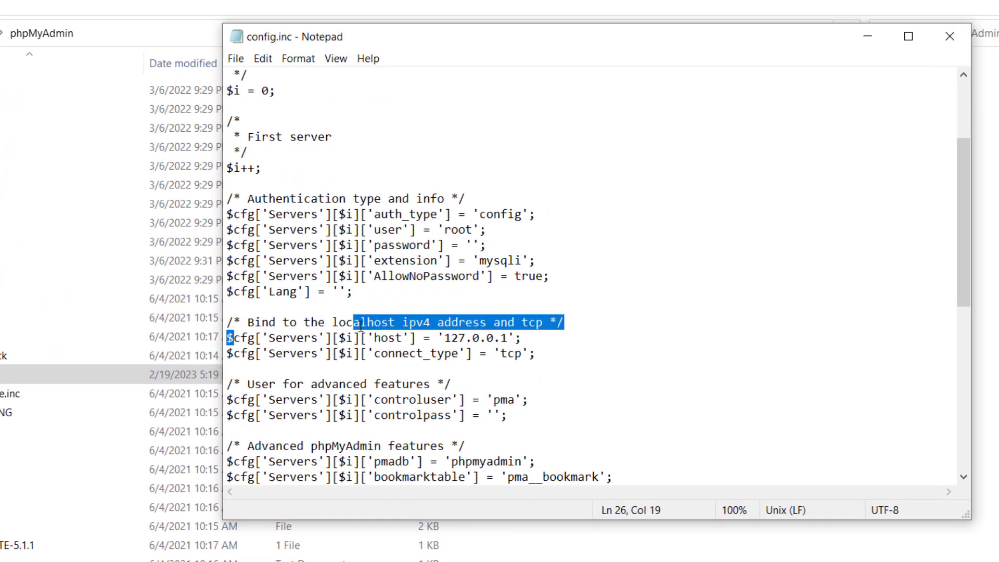
left_click(512, 337)
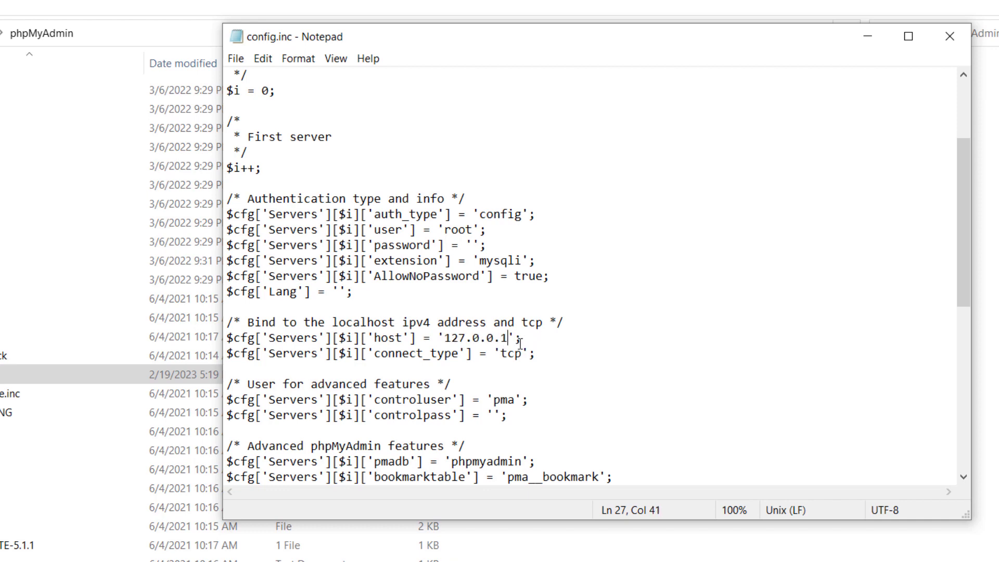
type(":4")
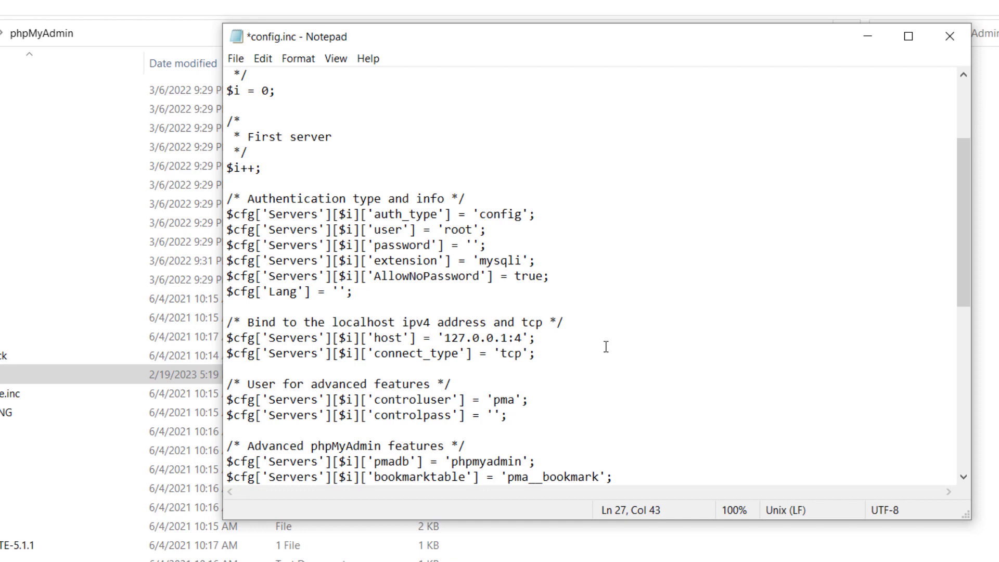
type("306")
key("ctrl+s")
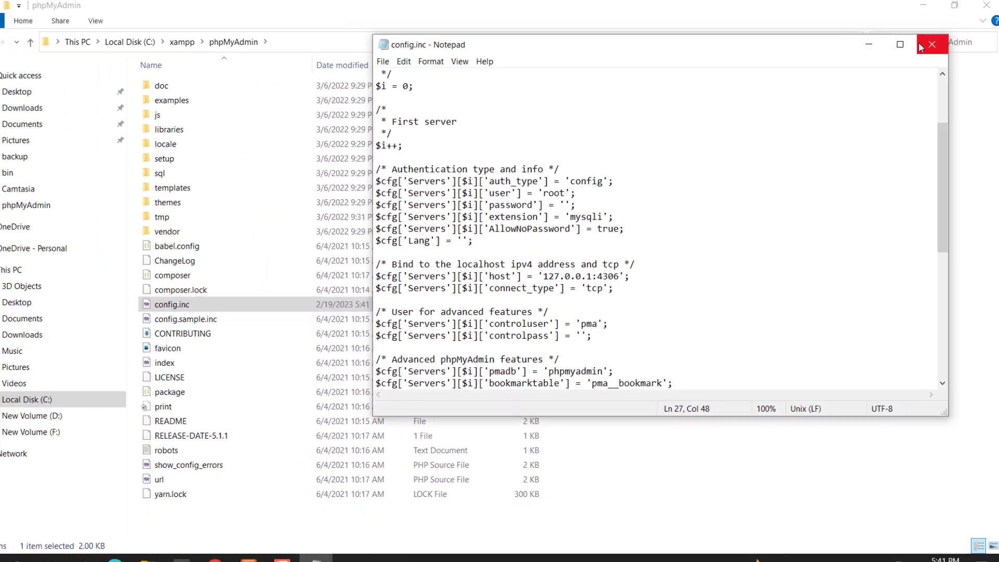
Close config.inc, then stop and restart Apache and MySQL in XAMPP
left_click(937, 41)
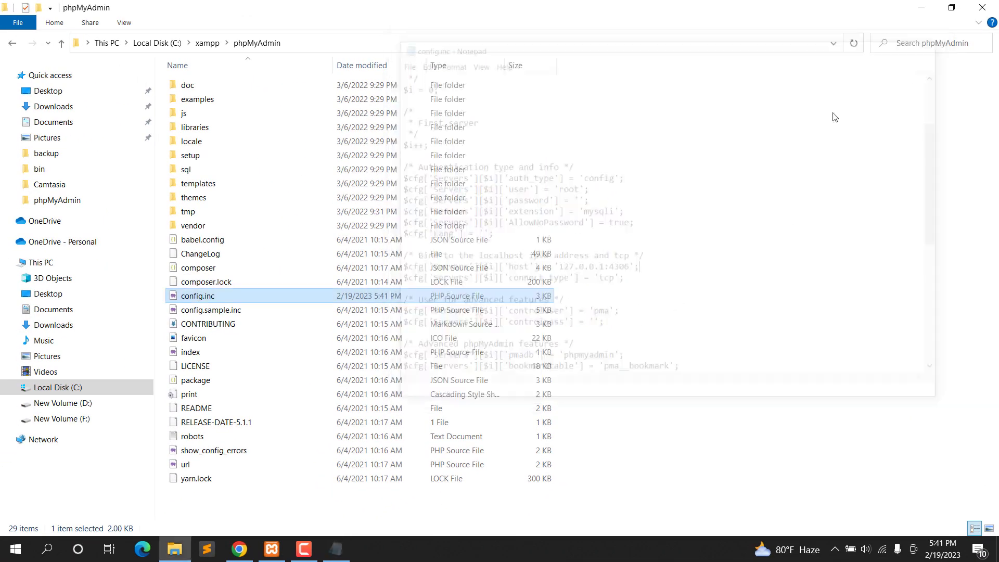
left_click(272, 549)
left_click(239, 548)
left_click(272, 548)
left_click(471, 161)
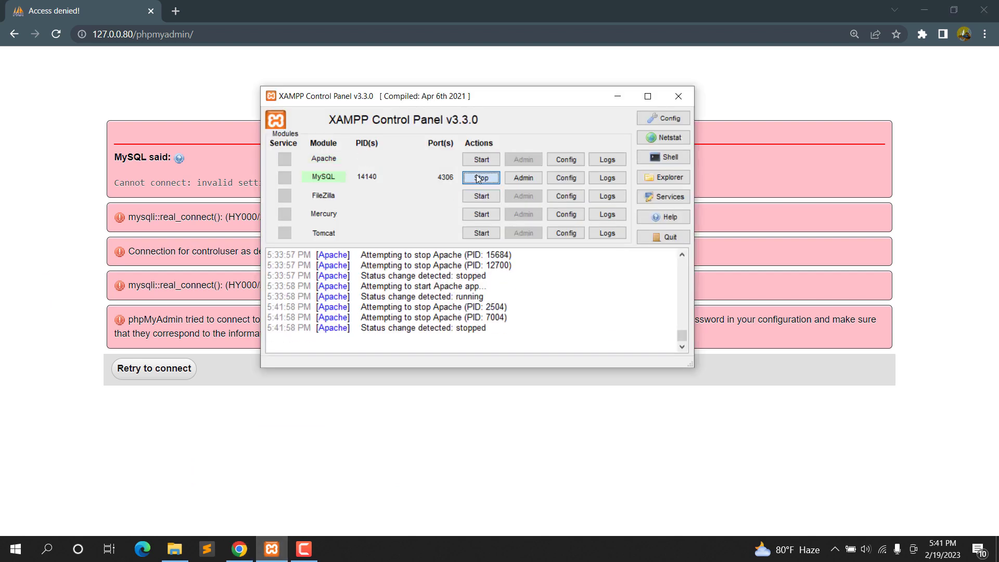
left_click(478, 160)
left_click(481, 178)
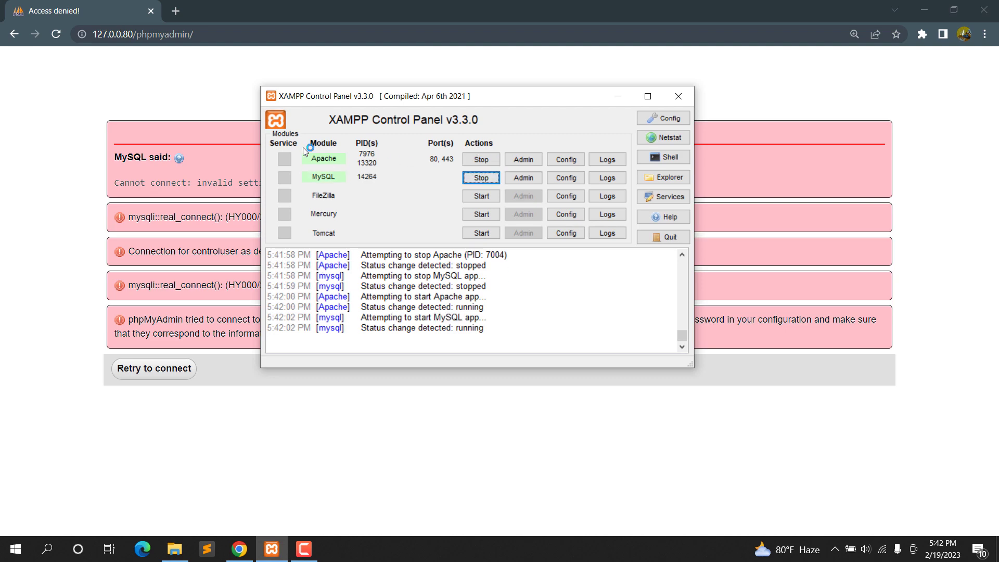
Switch to the phpMyAdmin page in Chrome and reload it
left_click(225, 99)
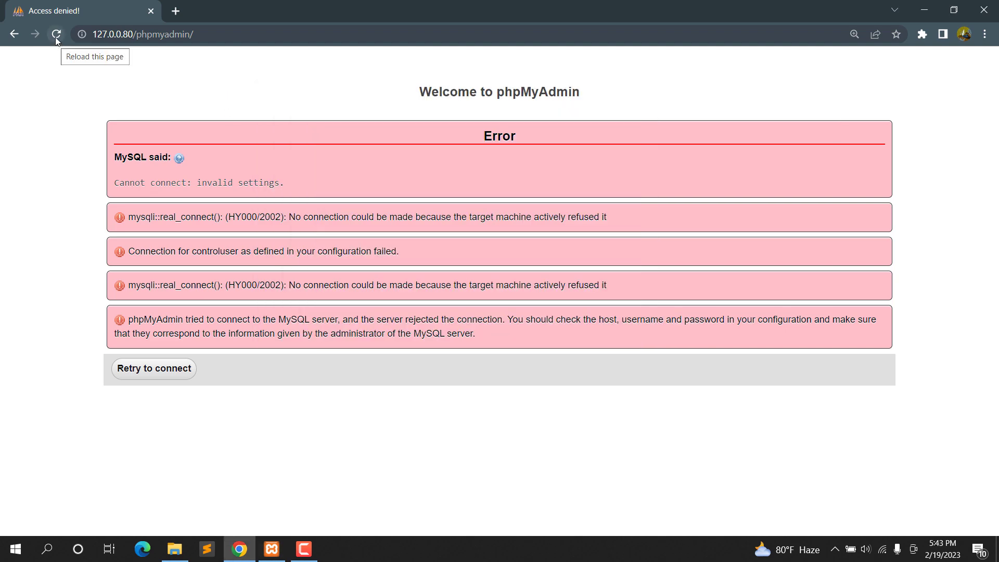
left_click(55, 35)
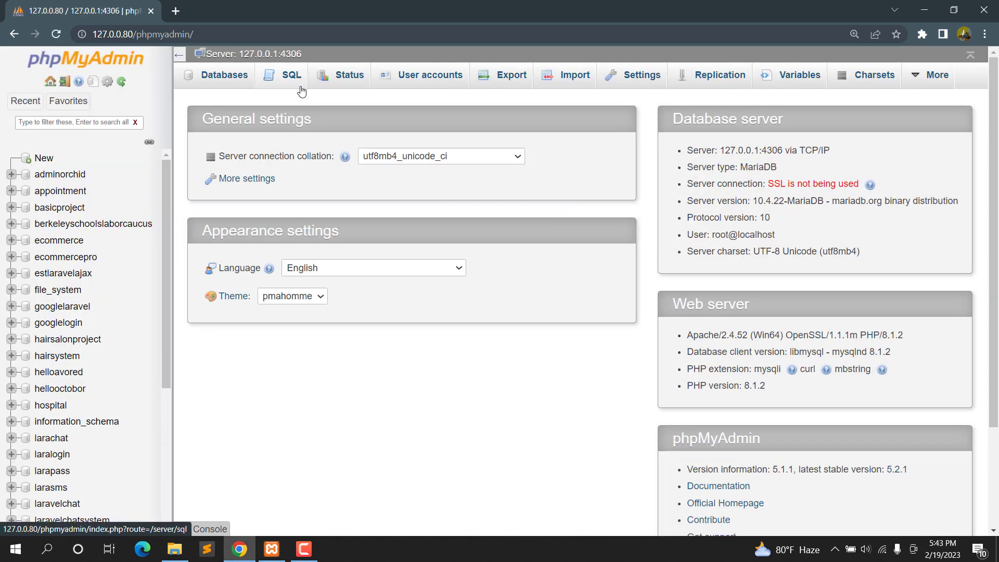